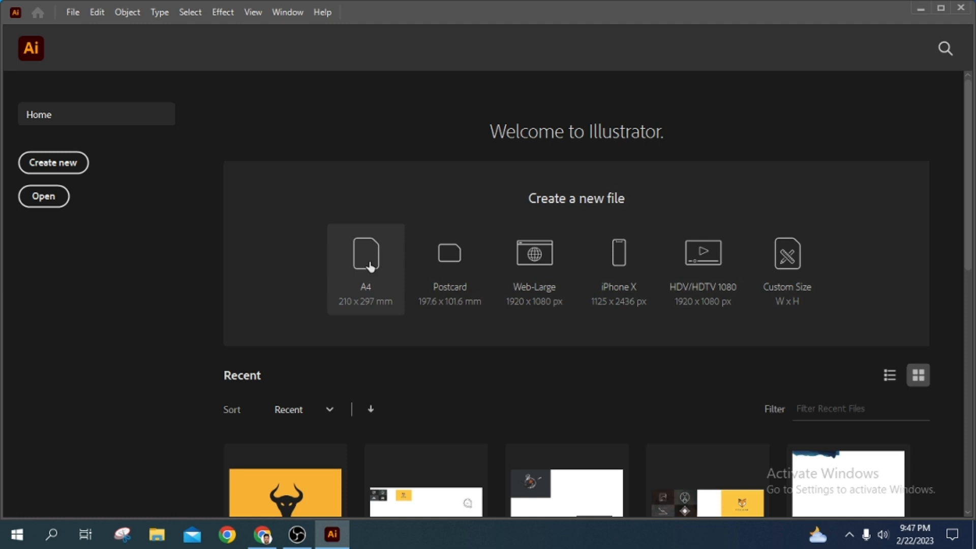
Create a new A4 document and draw a rectangle about 111 x 90 mm in the artboard's upper half.
{"action": "left_click", "coordinate": [370, 267]}
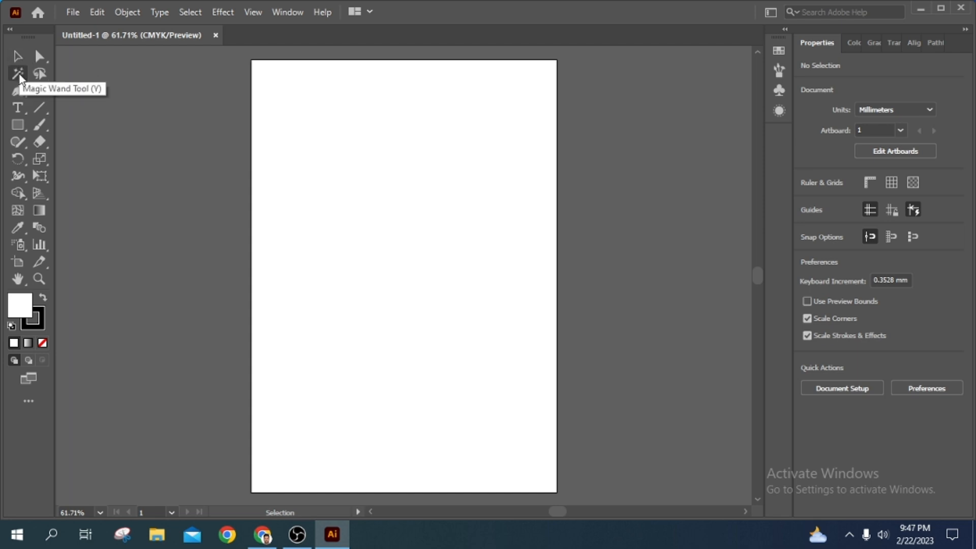
{"action": "left_click", "coordinate": [17, 124]}
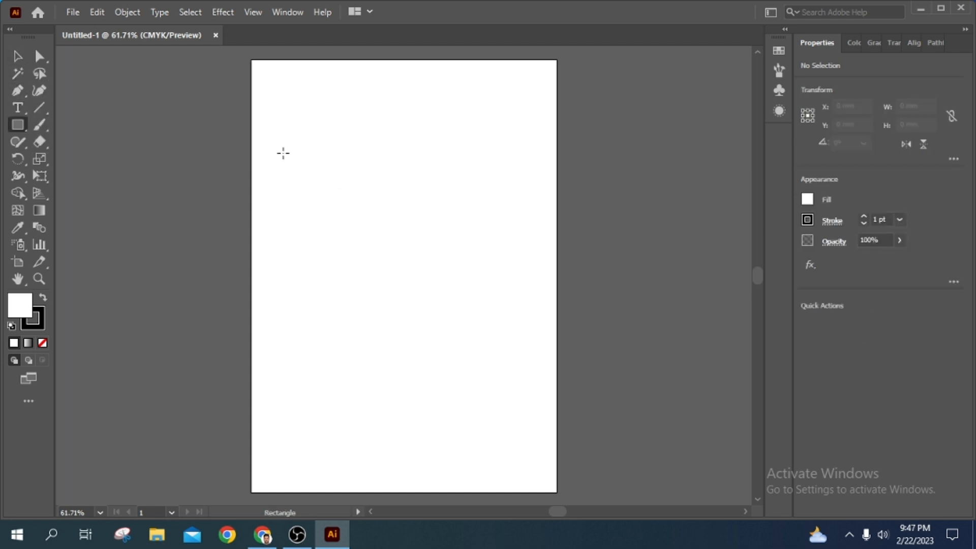
{"action": "left_click_drag", "start_coordinate": [283, 153], "coordinate": [445, 283]}
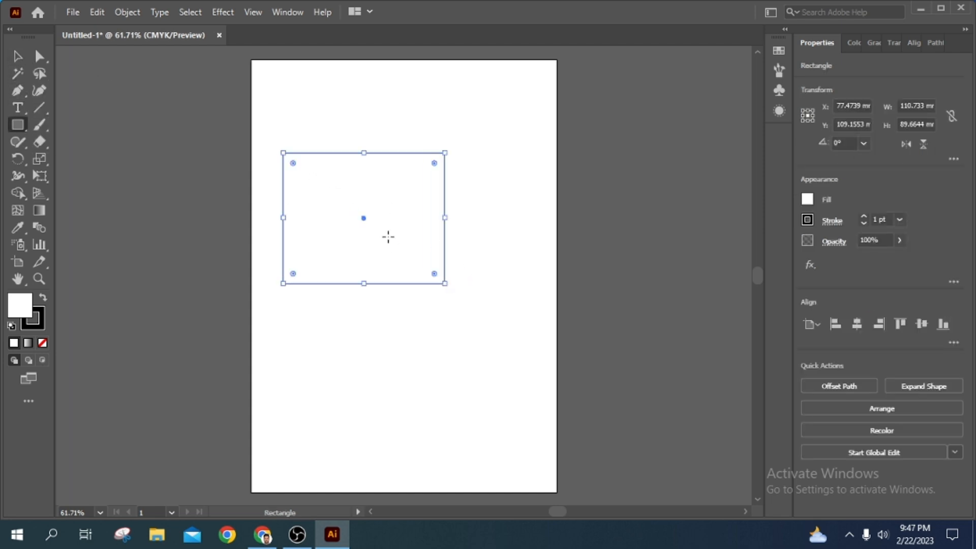
Fill the rectangle with colour CC1717 and move it up and to the right on the artboard.
{"action": "double_click", "coordinate": [21, 310]}
{"action": "type", "text": "CC1717"}
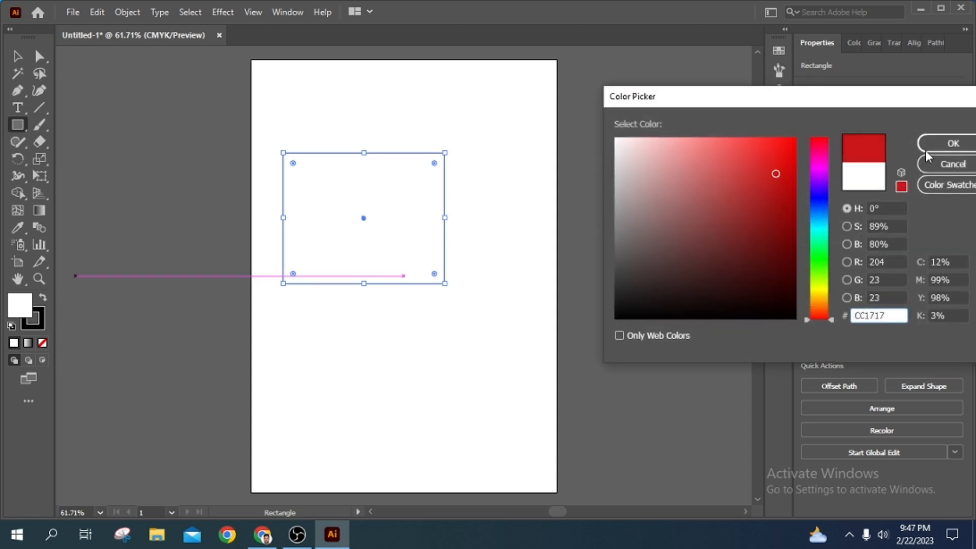
{"action": "left_click", "coordinate": [951, 146]}
{"action": "left_click", "coordinate": [18, 56]}
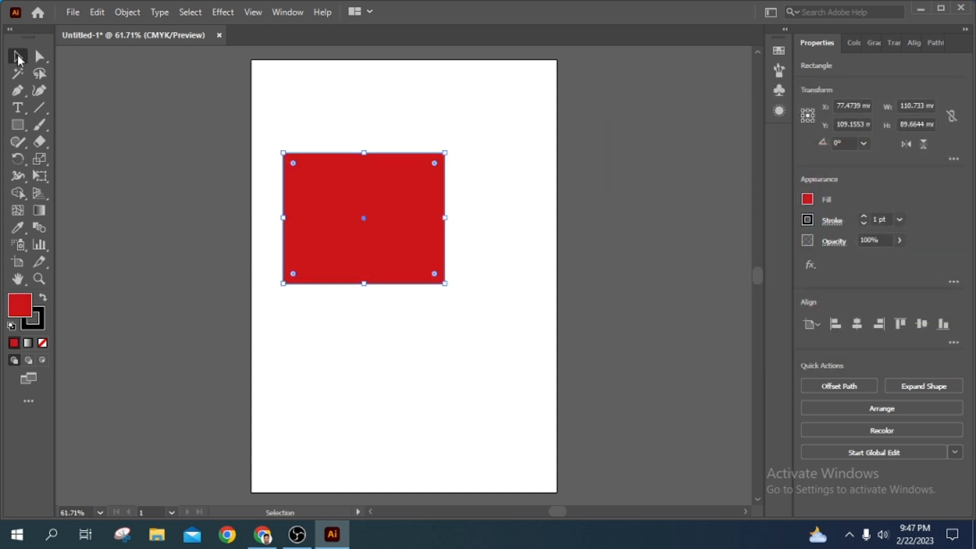
{"action": "left_click_drag", "start_coordinate": [389, 226], "coordinate": [435, 191]}
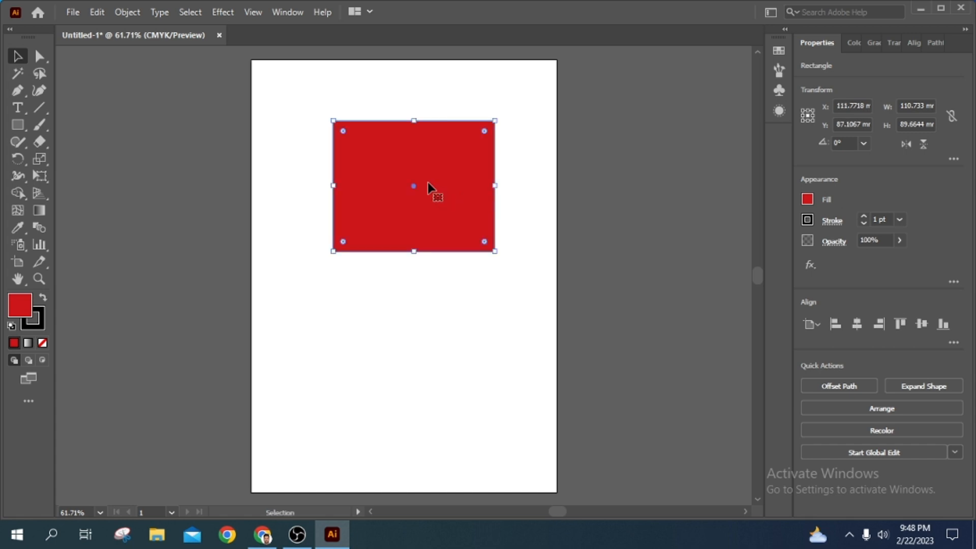
Round all four corners of the red rectangle with Direct Selection, and round its upper-left corner a little further.
{"action": "left_click", "coordinate": [35, 61]}
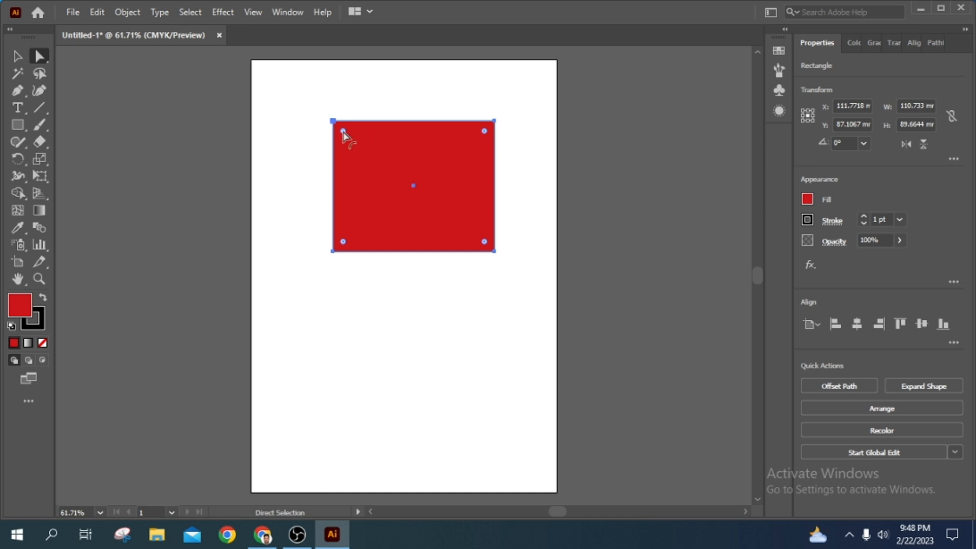
{"action": "scroll", "coordinate": [344, 133], "scroll_direction": "up", "scroll_amount": 5}
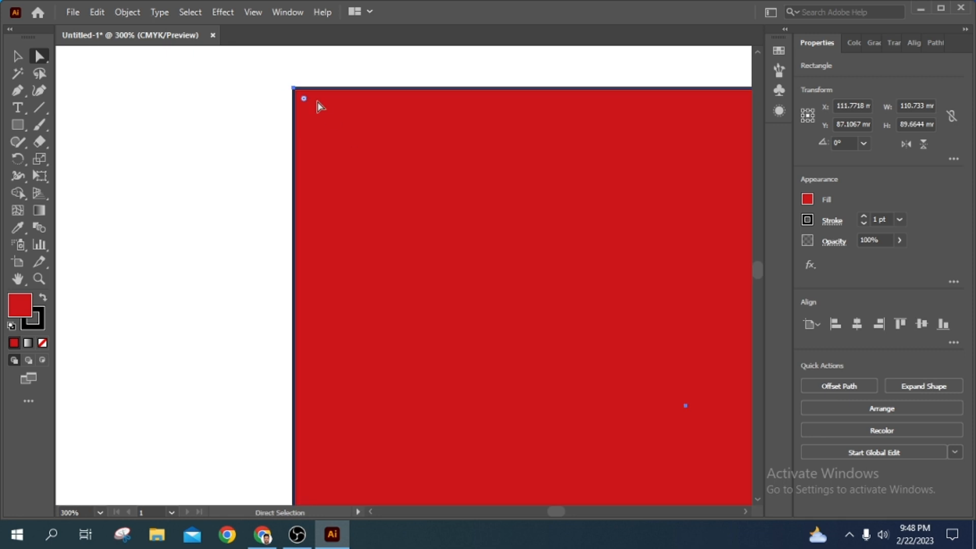
{"action": "scroll", "coordinate": [305, 98], "scroll_direction": "down", "scroll_amount": 4}
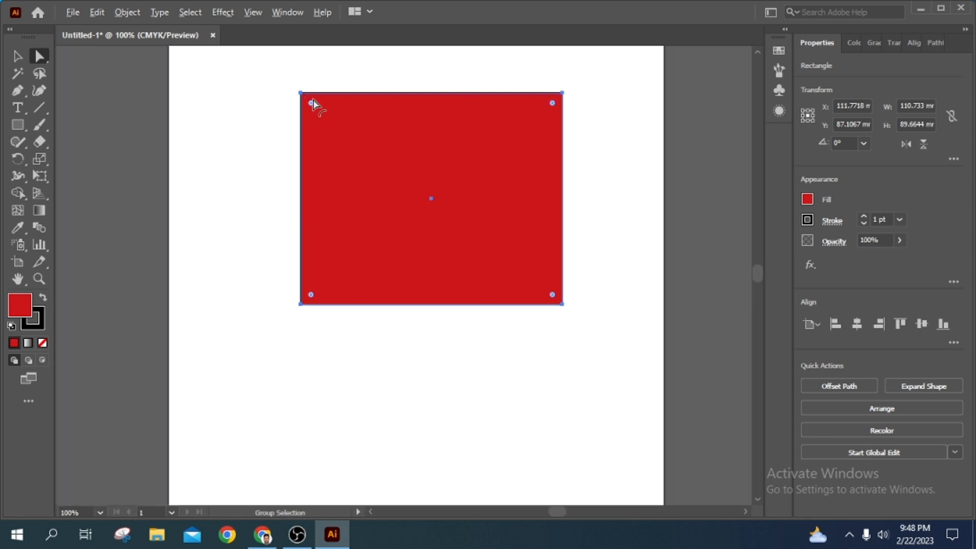
{"action": "left_click_drag", "start_coordinate": [311, 104], "coordinate": [344, 138]}
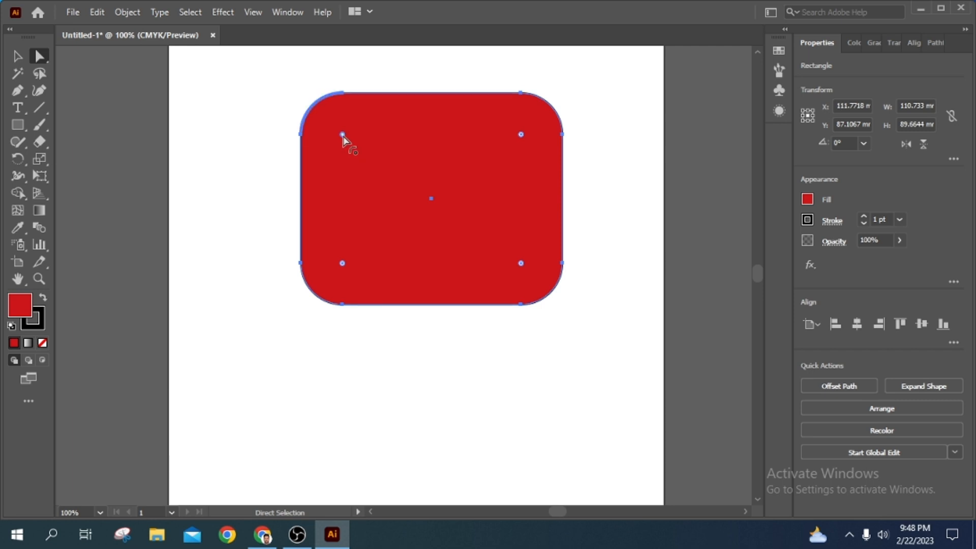
{"action": "left_click_drag", "start_coordinate": [343, 136], "coordinate": [364, 134]}
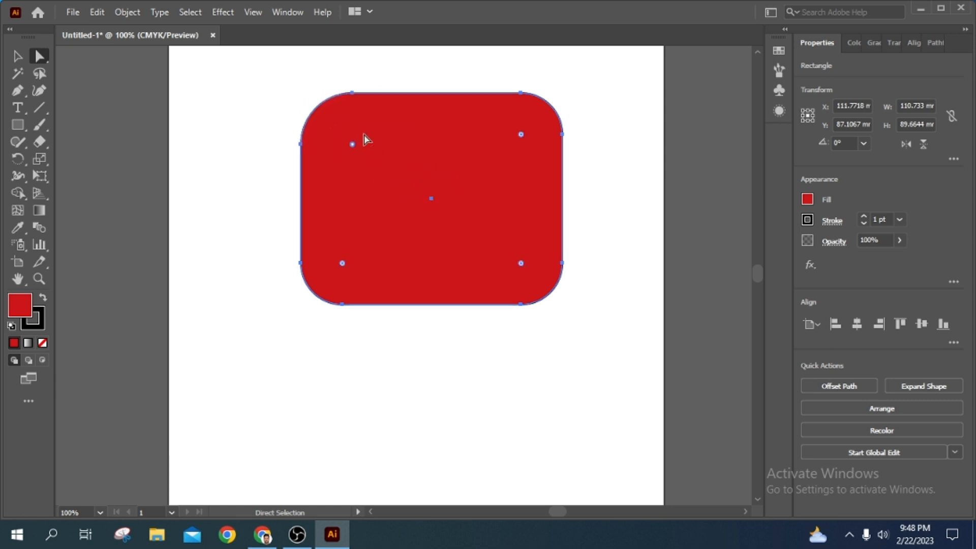
Draw a circle about 65 mm in diameter, and move it and the rounded rectangle apart so they no longer overlap.
{"action": "left_click_drag", "start_coordinate": [22, 123], "coordinate": [50, 159]}
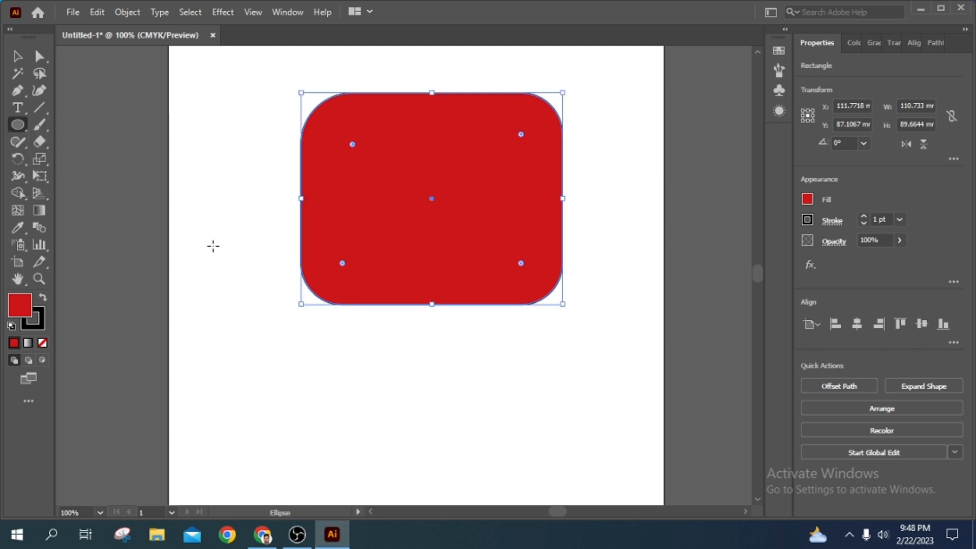
{"action": "left_click_drag", "start_coordinate": [174, 251], "coordinate": [328, 404]}
{"action": "key", "text": "v"}
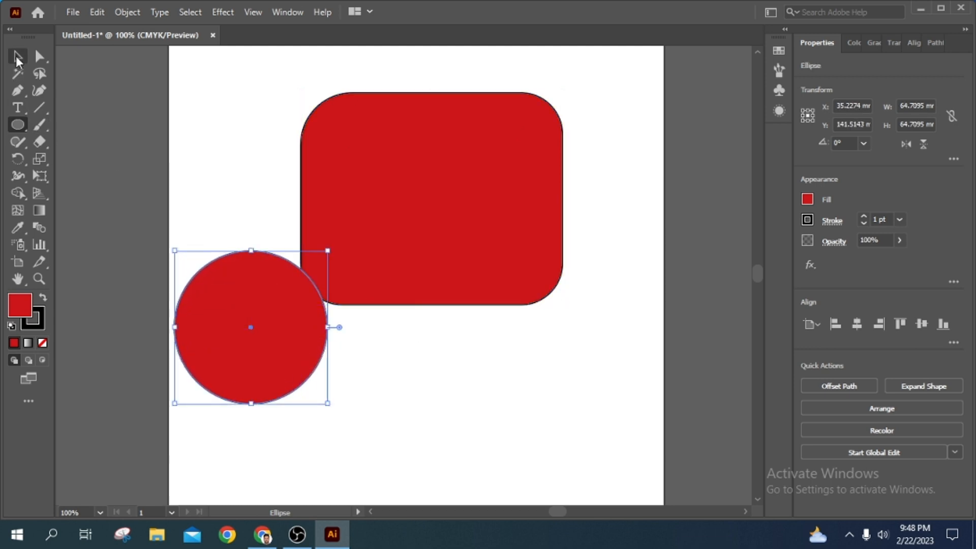
{"action": "left_click_drag", "start_coordinate": [434, 209], "coordinate": [576, 163]}
{"action": "left_click_drag", "start_coordinate": [295, 303], "coordinate": [376, 190]}
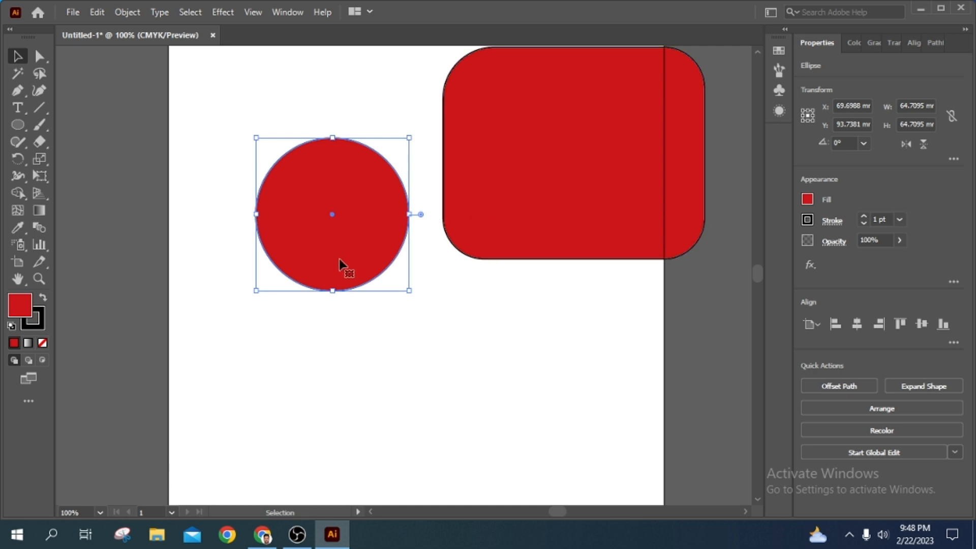
Delete the circle's lowest anchor point to leave a semicircle, and move it down and to the left.
{"action": "left_click", "coordinate": [39, 57]}
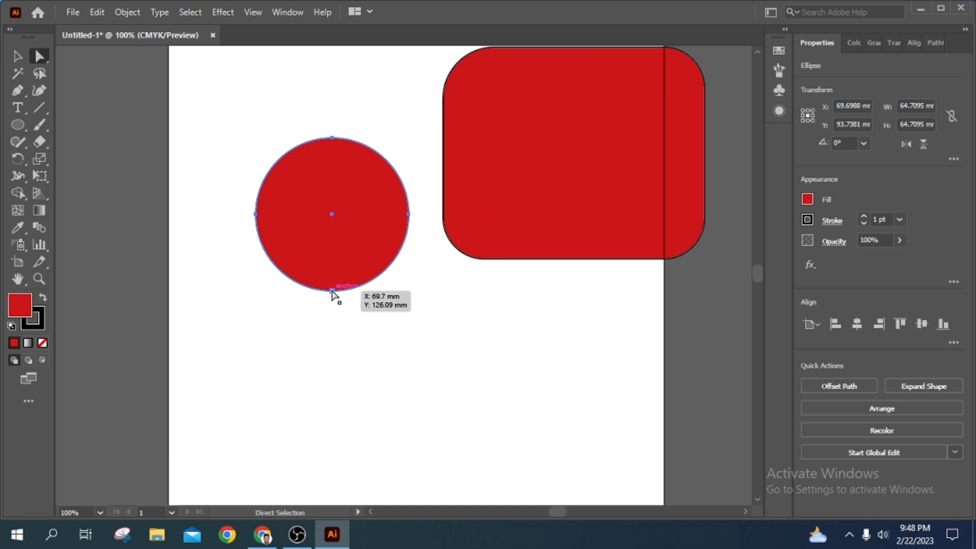
{"action": "left_click", "coordinate": [331, 291]}
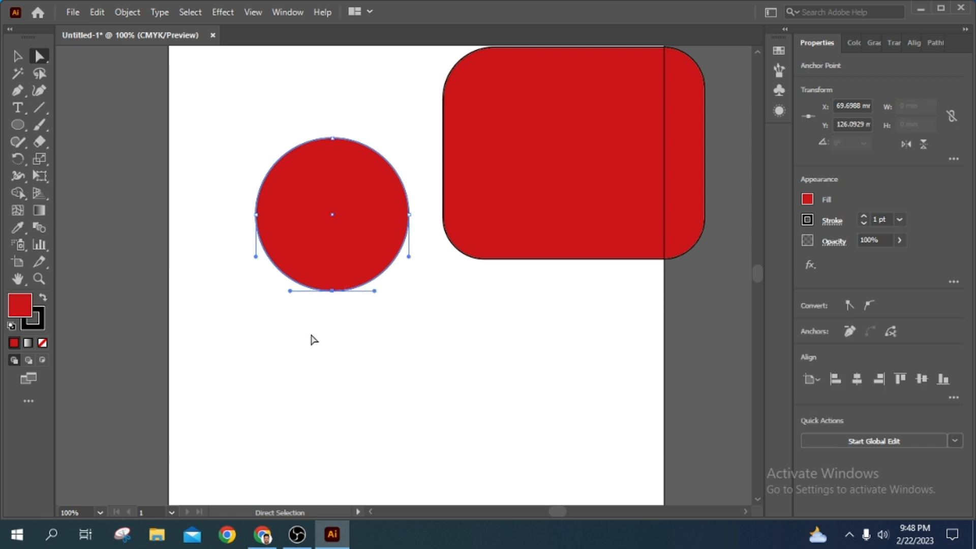
{"action": "key", "text": "Delete"}
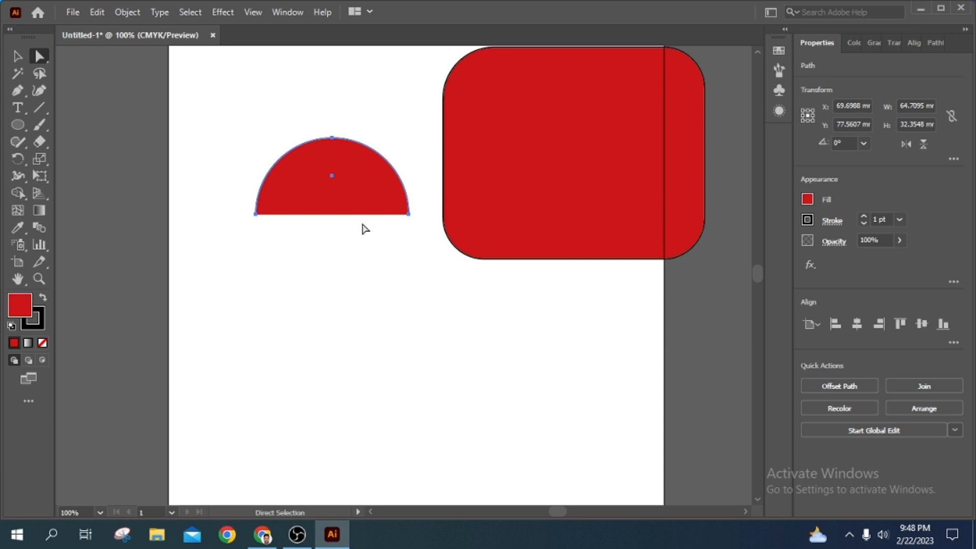
{"action": "left_click_drag", "start_coordinate": [364, 202], "coordinate": [312, 240]}
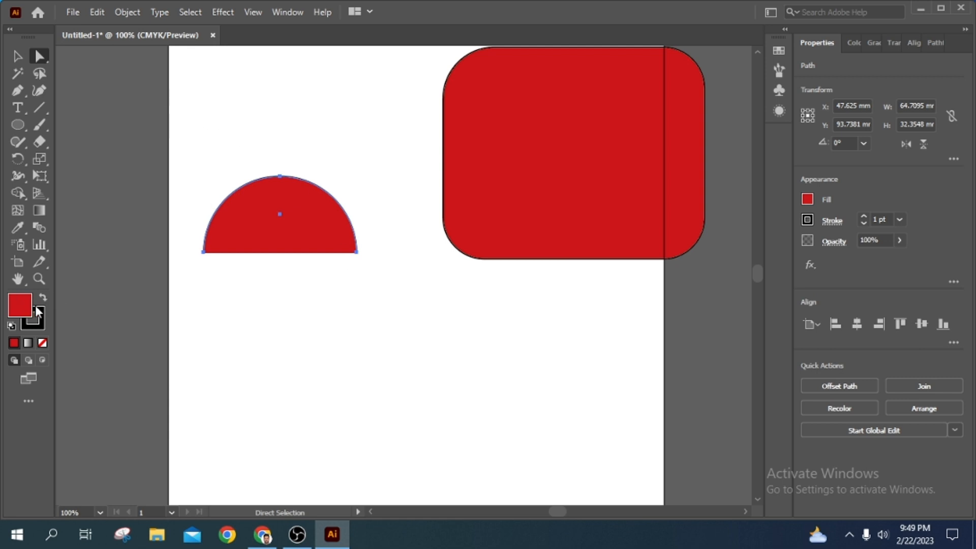
Remove the semicircle's fill and close its open base with a straight line about 65 mm long between its end anchors.
{"action": "left_click", "coordinate": [43, 343]}
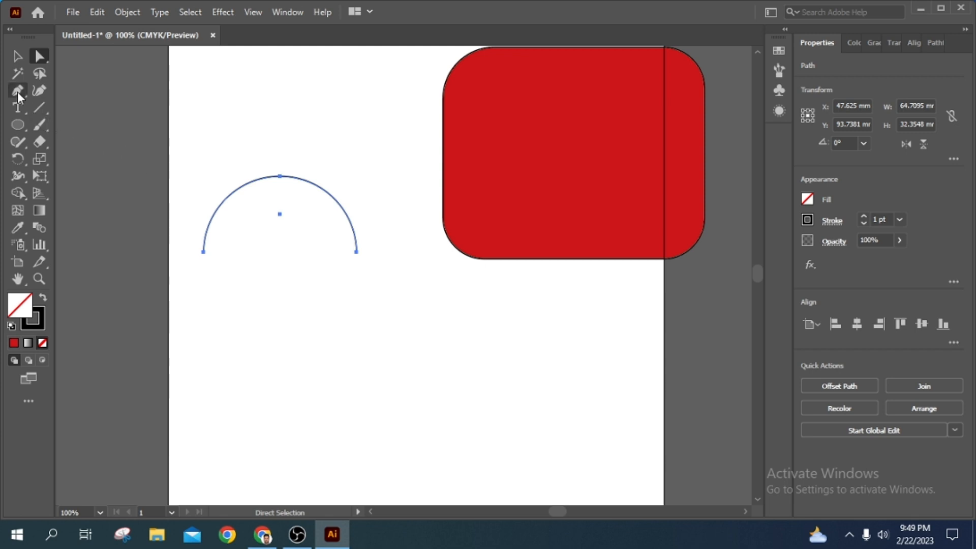
{"action": "left_click", "coordinate": [41, 106]}
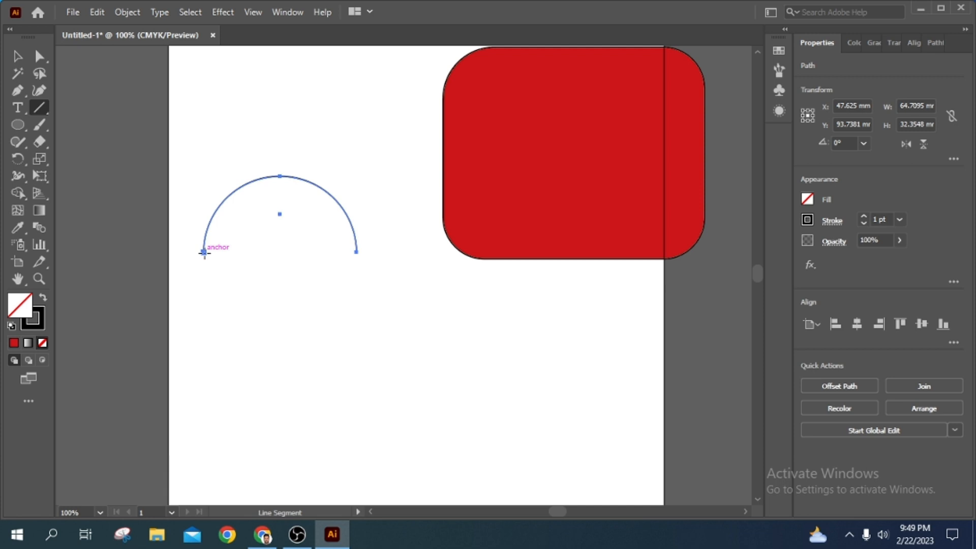
{"action": "left_click_drag", "start_coordinate": [204, 251], "coordinate": [357, 252]}
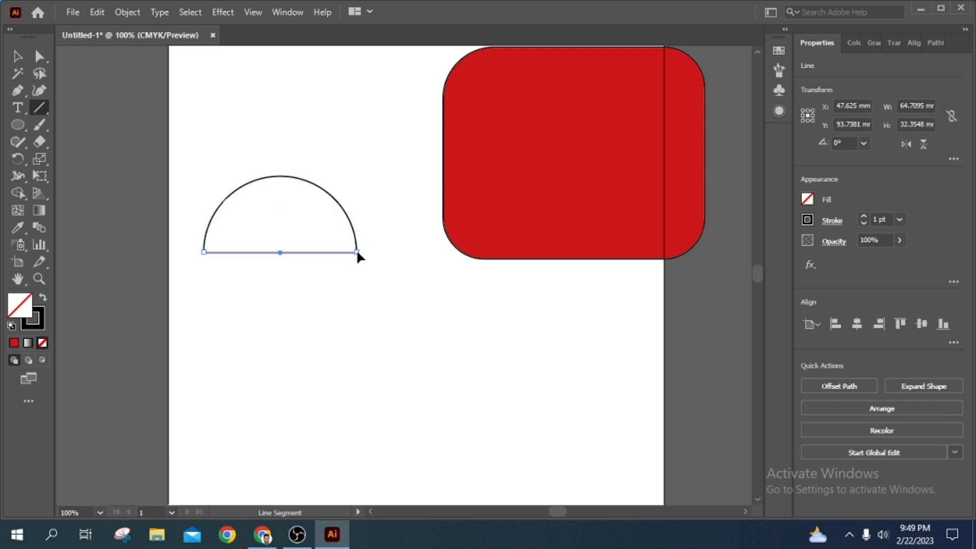
{"action": "left_click", "coordinate": [18, 56]}
{"action": "left_click", "coordinate": [306, 275]}
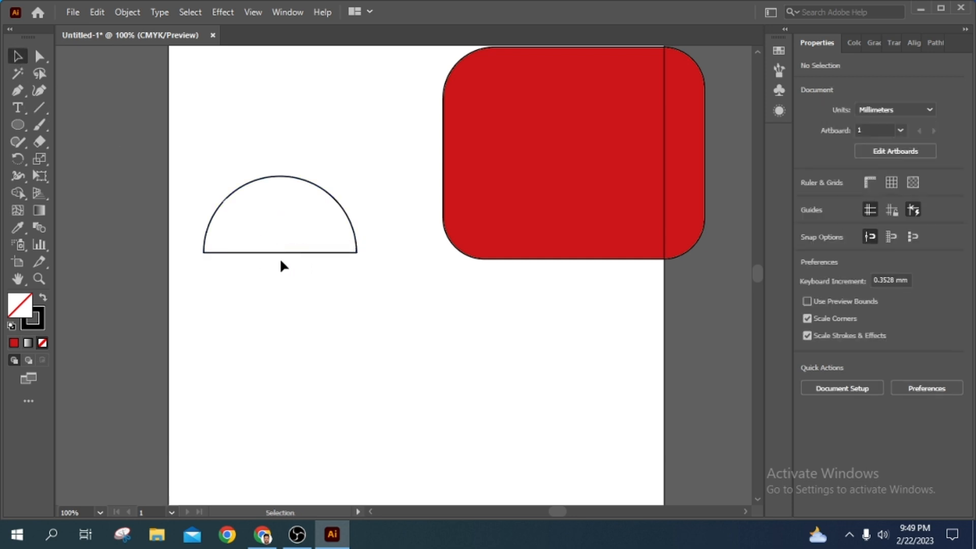
Select the arc and its base line together, apply the red fill, and move them slightly down and to the right.
{"action": "left_click_drag", "start_coordinate": [235, 162], "coordinate": [286, 255]}
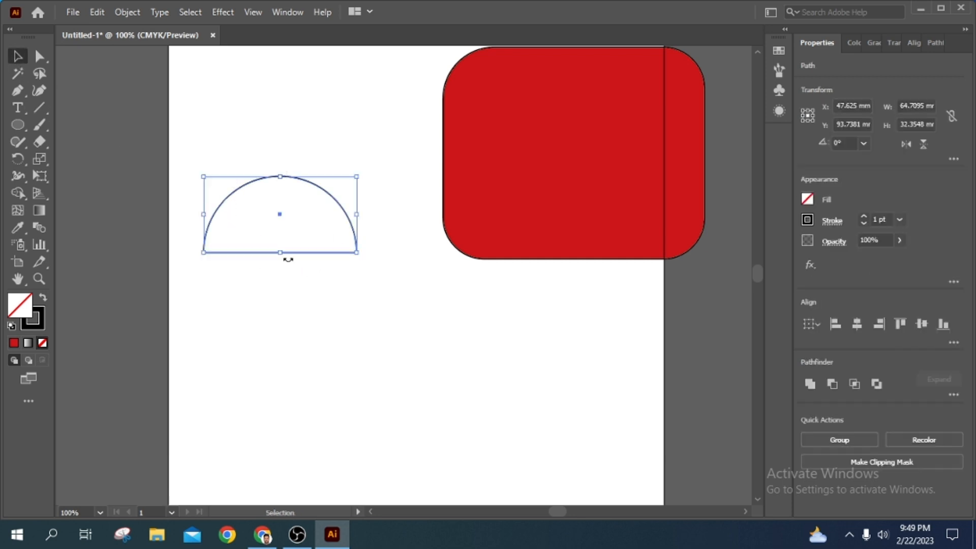
{"action": "left_click", "coordinate": [284, 298]}
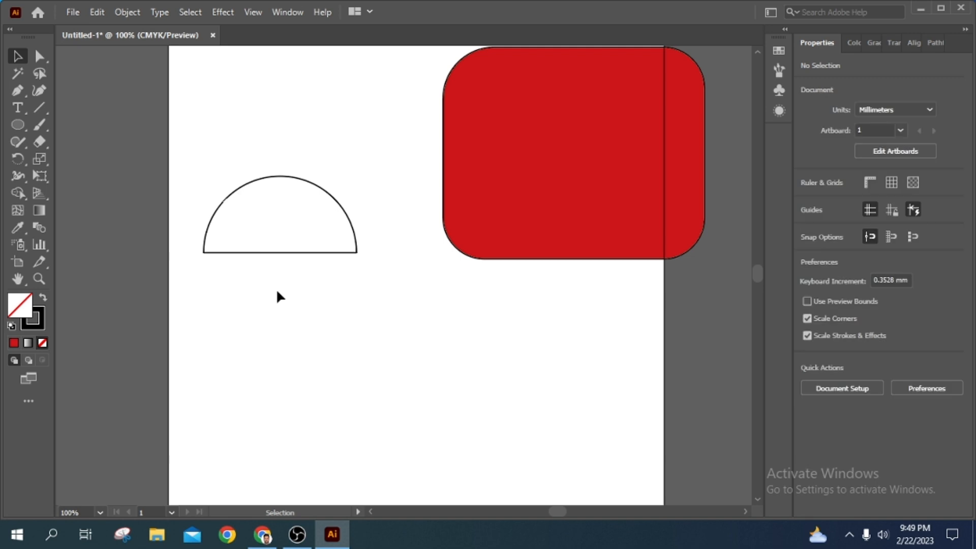
{"action": "left_click", "coordinate": [14, 344]}
{"action": "key", "text": "/"}
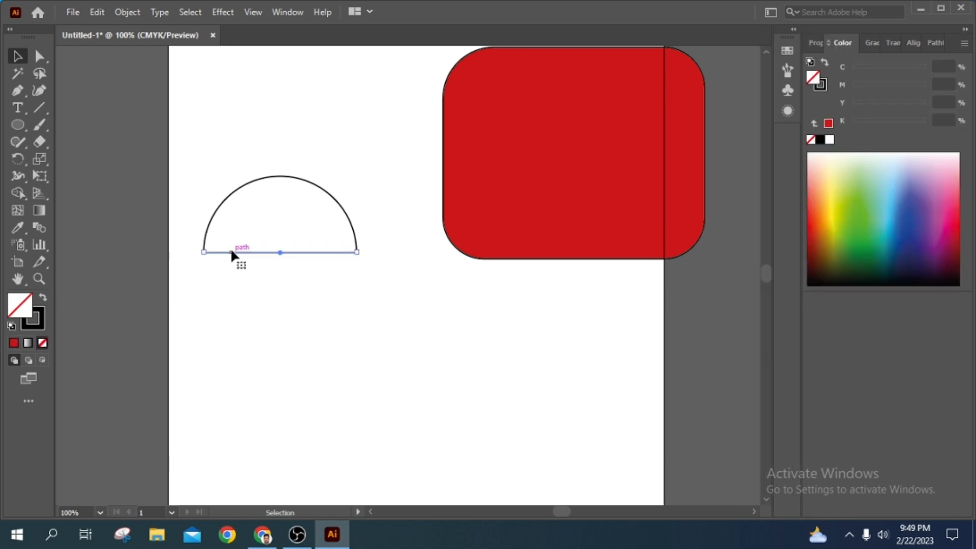
{"action": "left_click_drag", "start_coordinate": [207, 192], "coordinate": [249, 271]}
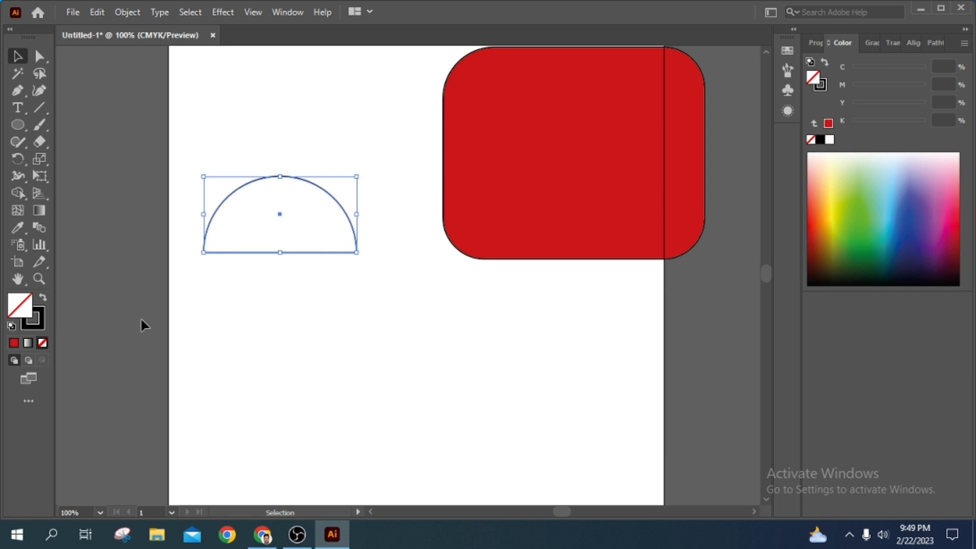
{"action": "left_click", "coordinate": [13, 344]}
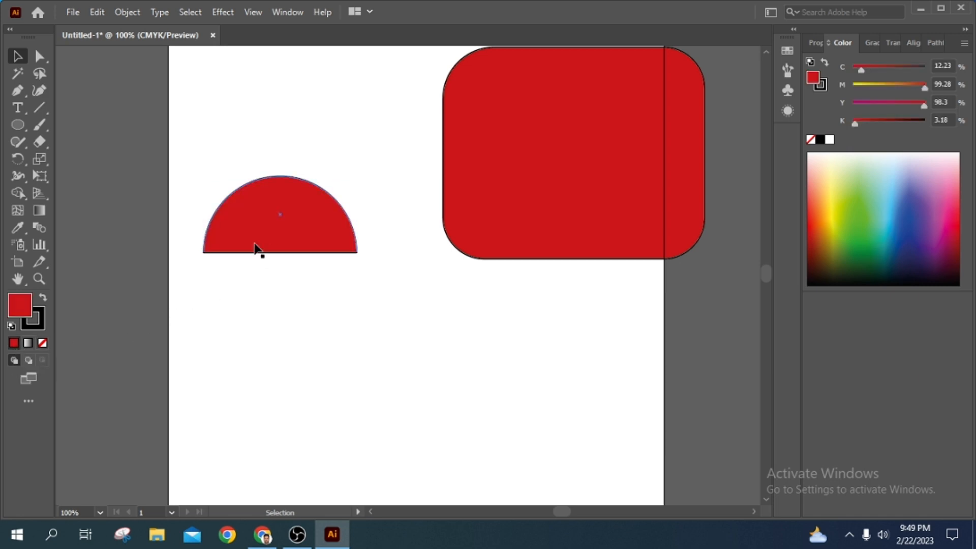
{"action": "left_click_drag", "start_coordinate": [252, 231], "coordinate": [279, 292]}
{"action": "left_click", "coordinate": [284, 316]}
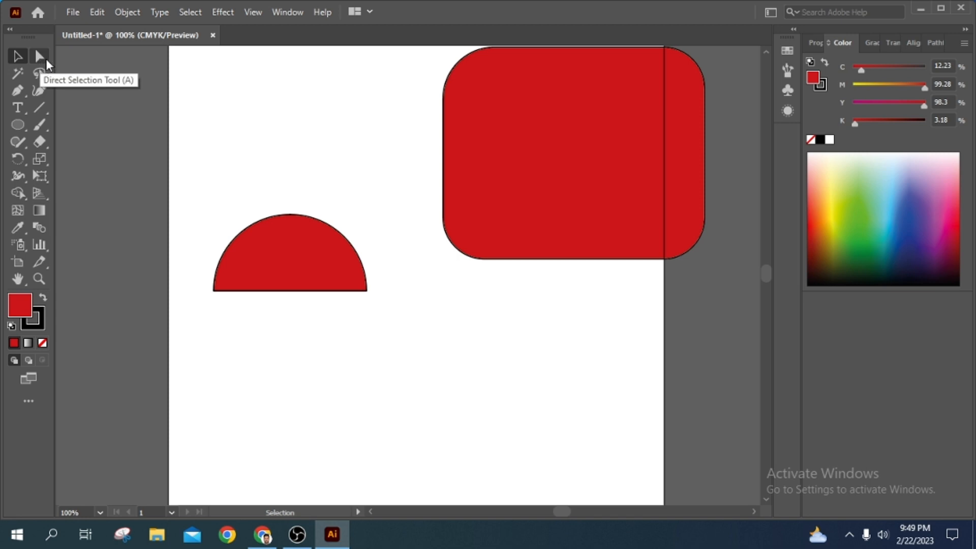
Switch to the Group Selection Tool.
{"action": "left_click", "coordinate": [40, 63]}
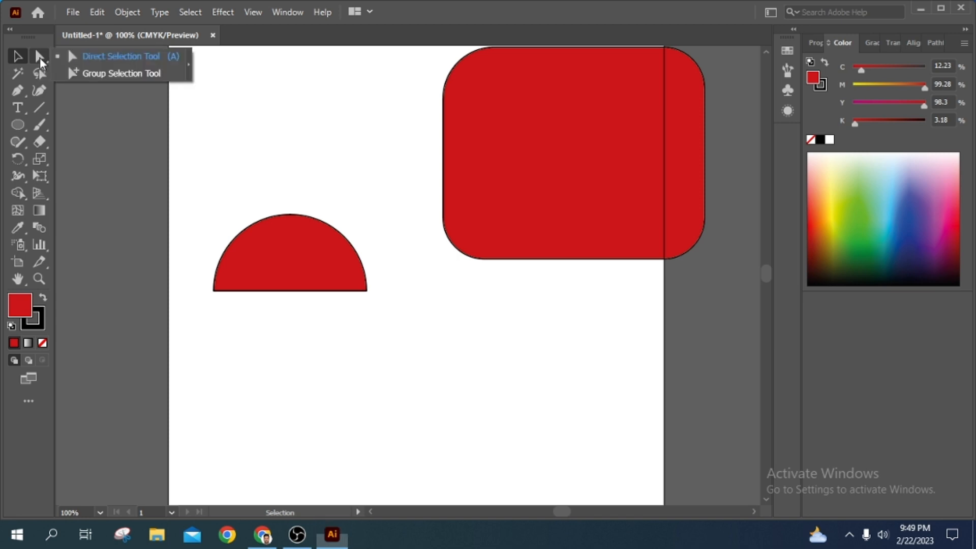
{"action": "left_click", "coordinate": [132, 75]}
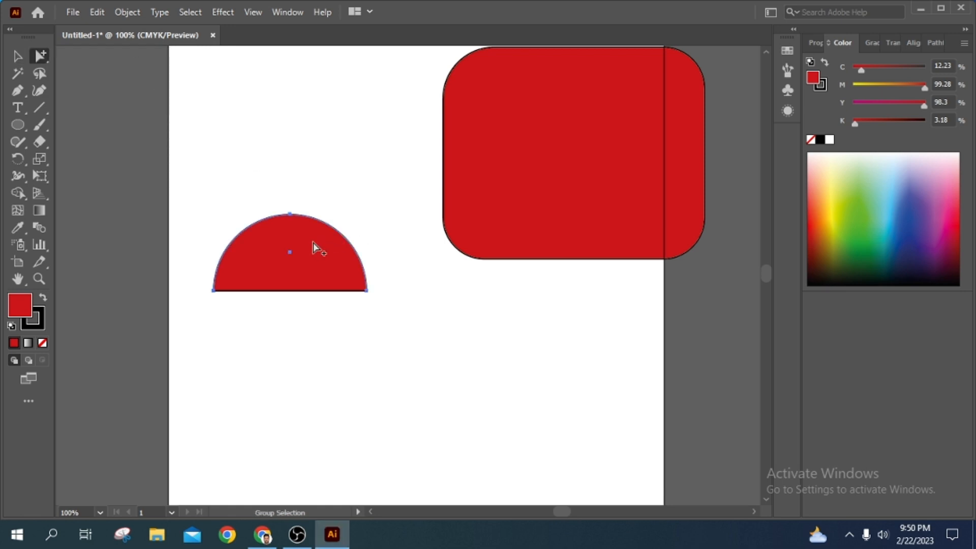